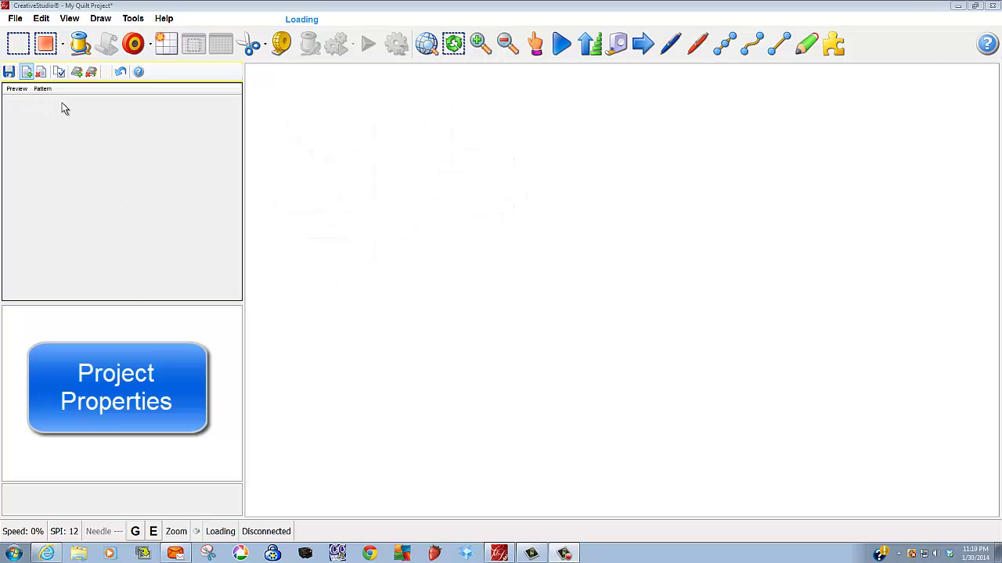
Step: Start adding a pattern and point the file browser's Look in list at Removable Disk (F:)
{"action": "left_click", "coordinate": [25, 73]}
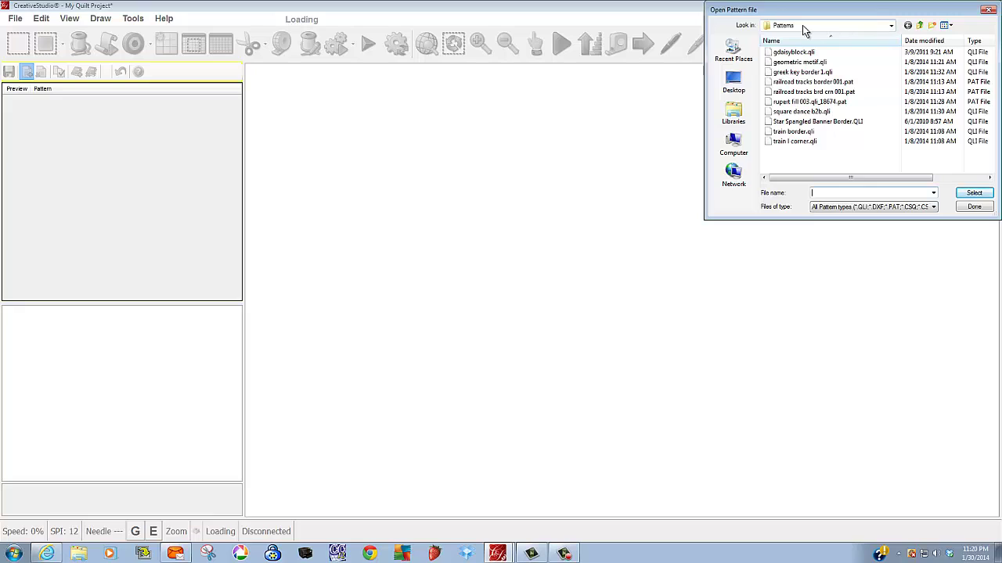
{"action": "left_click", "coordinate": [893, 25]}
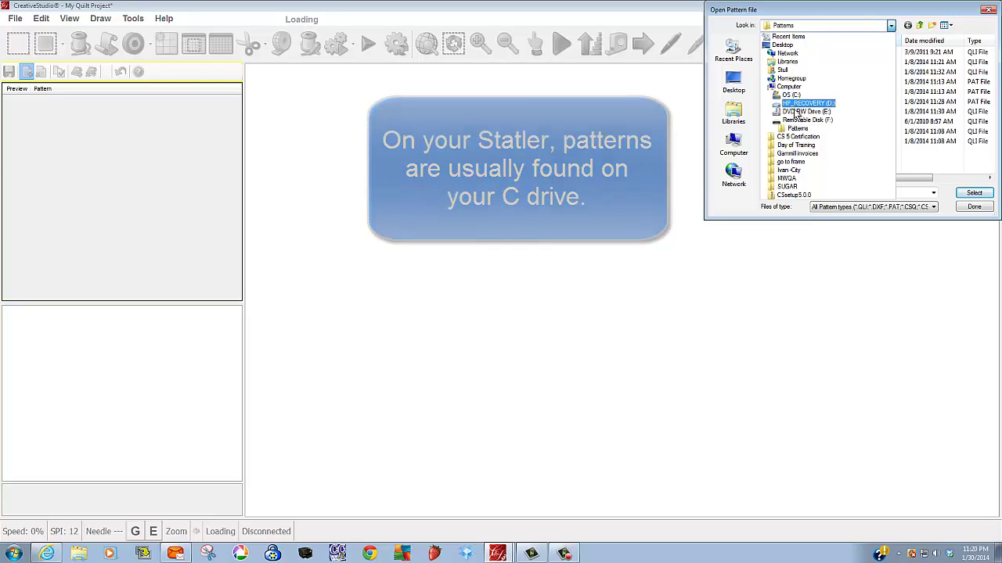
{"action": "left_click", "coordinate": [794, 121]}
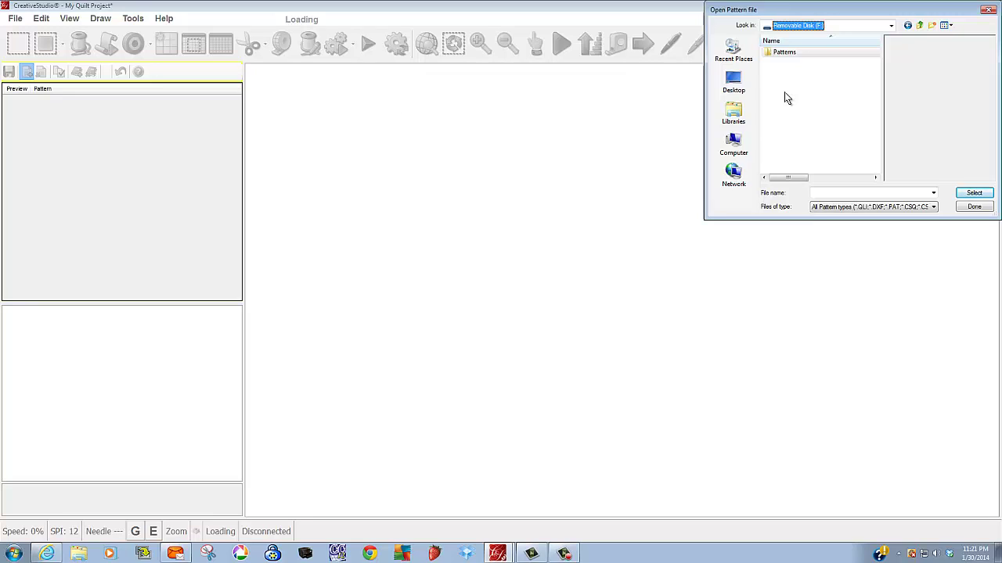
Step: Open the Patterns folder and preview gdaisyblock.qli, then step through the following designs
{"action": "double_click", "coordinate": [799, 53]}
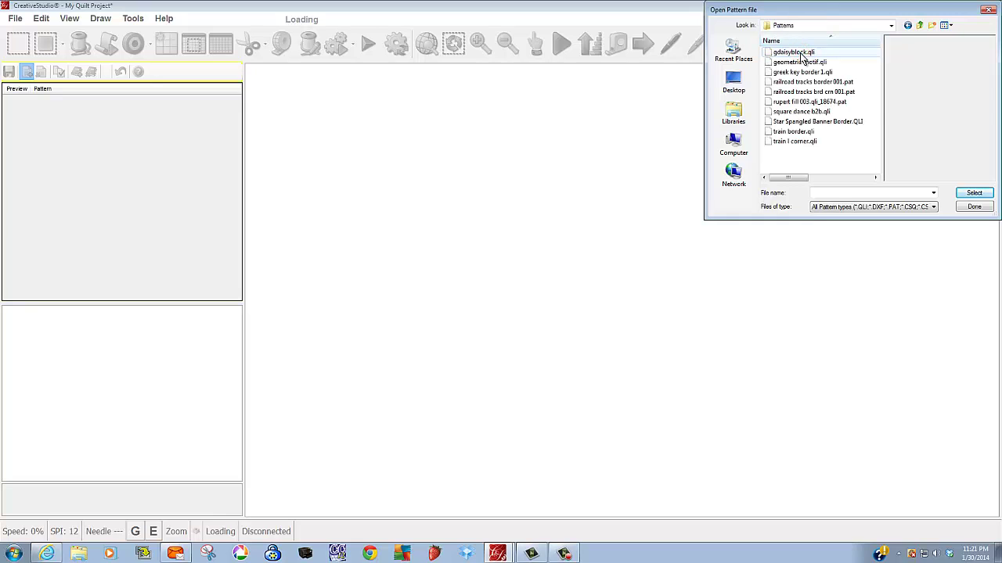
{"action": "left_click", "coordinate": [802, 53]}
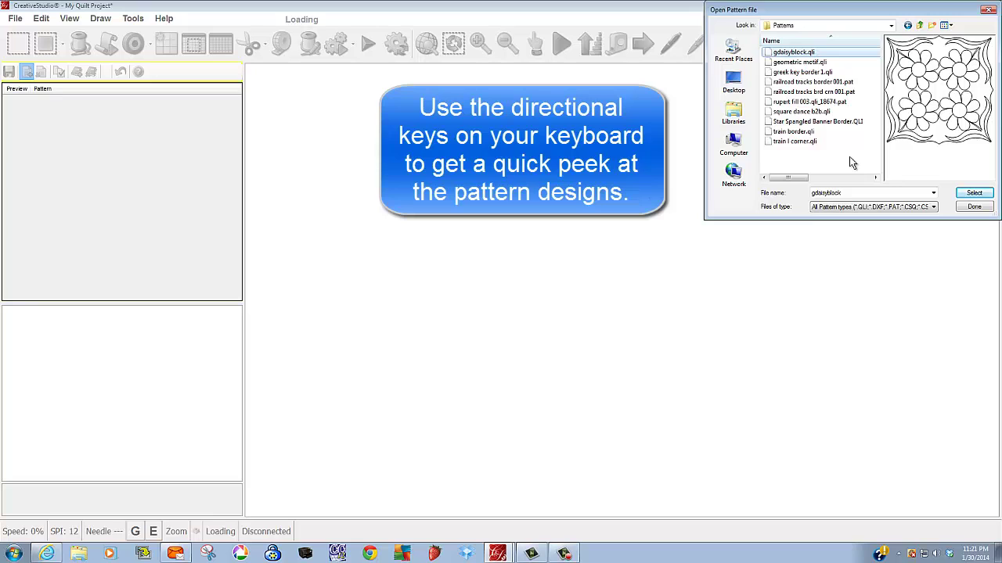
{"action": "key", "text": "Down"}
{"action": "key", "text": "Down"}
{"action": "key", "text": "Down"}
{"action": "key", "text": "Down"}
{"action": "key", "text": "Down"}
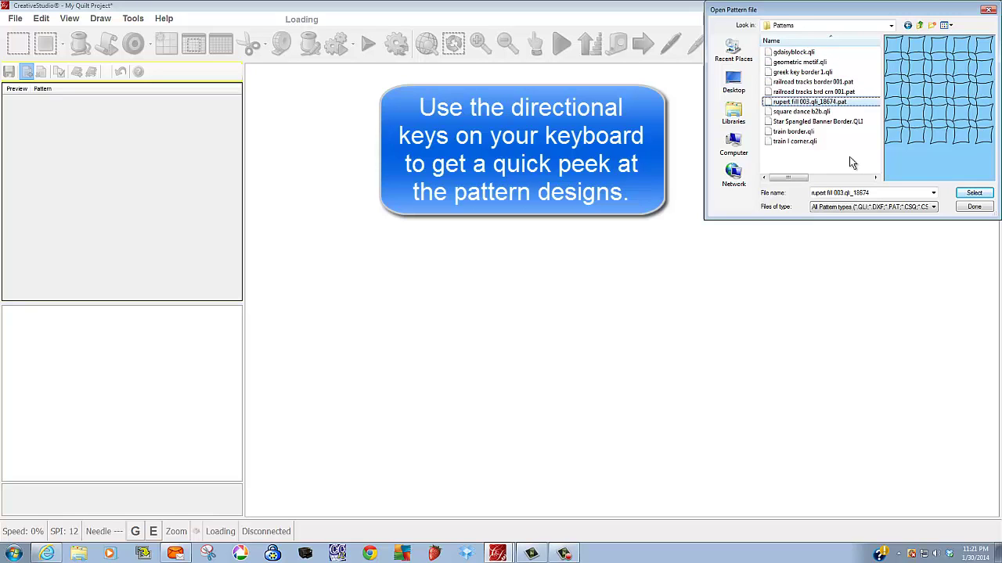
{"action": "key", "text": "Down"}
{"action": "key", "text": "Down"}
{"action": "key", "text": "Down"}
{"action": "key", "text": "Down"}
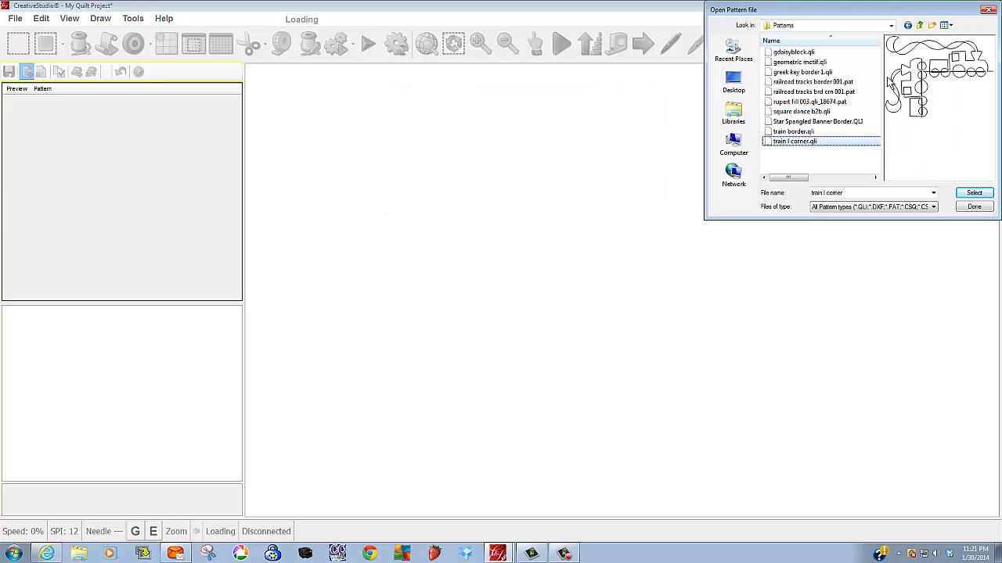
Step: Load gdaisyblock and Star Spangled Banner Border (11.51 × 4.36) into the project's pattern list
{"action": "left_click", "coordinate": [800, 53]}
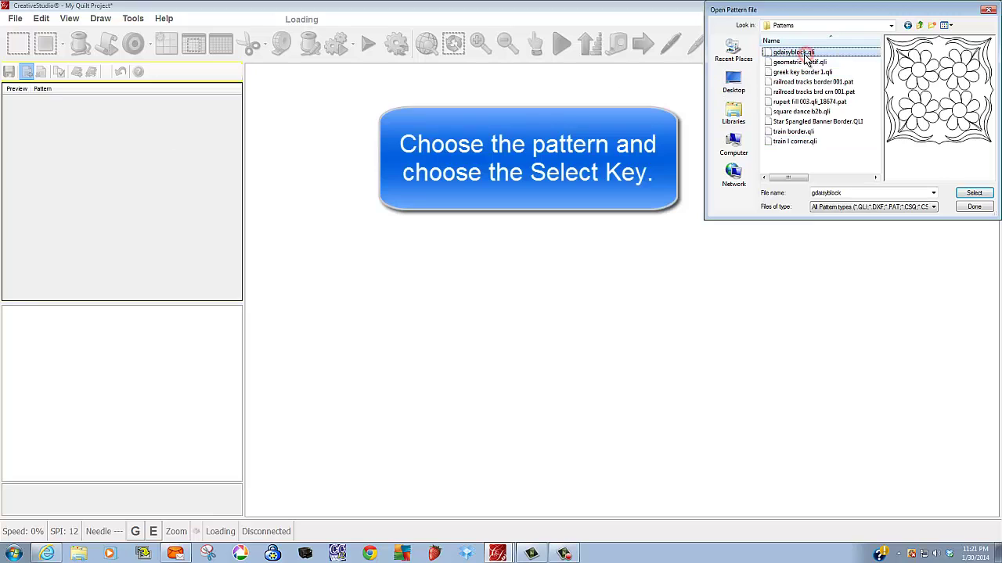
{"action": "left_click", "coordinate": [974, 195]}
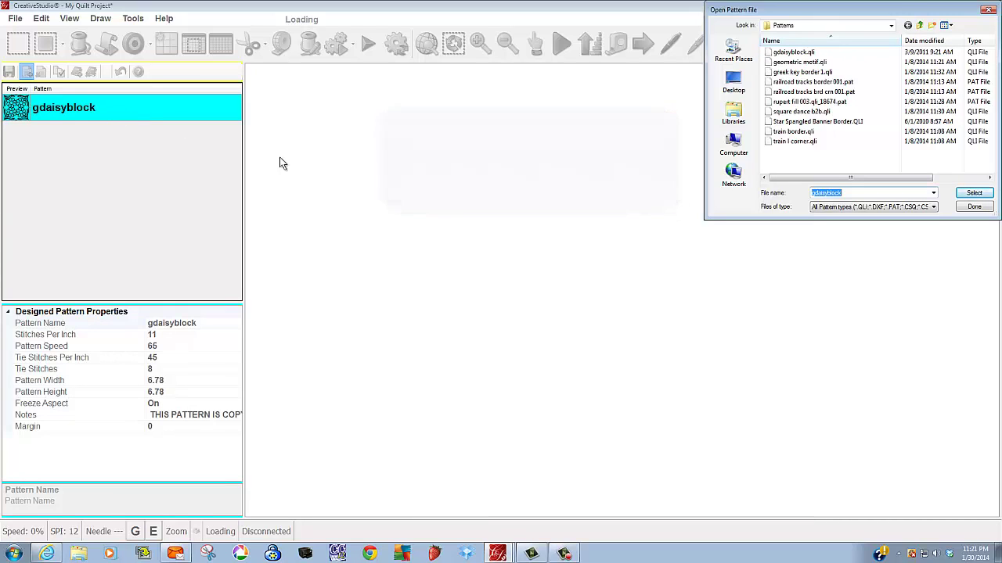
{"action": "left_click", "coordinate": [812, 122]}
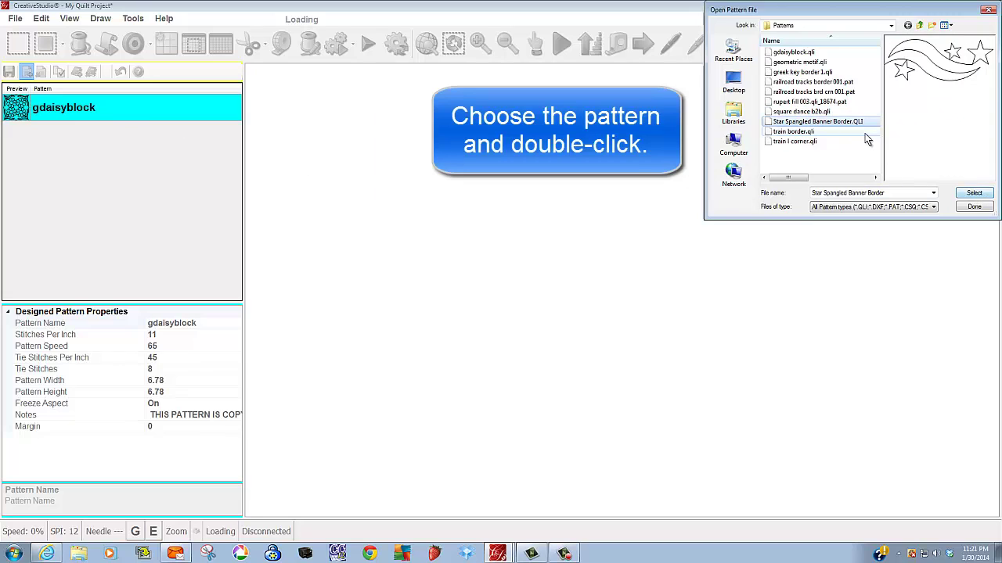
{"action": "double_click", "coordinate": [843, 122]}
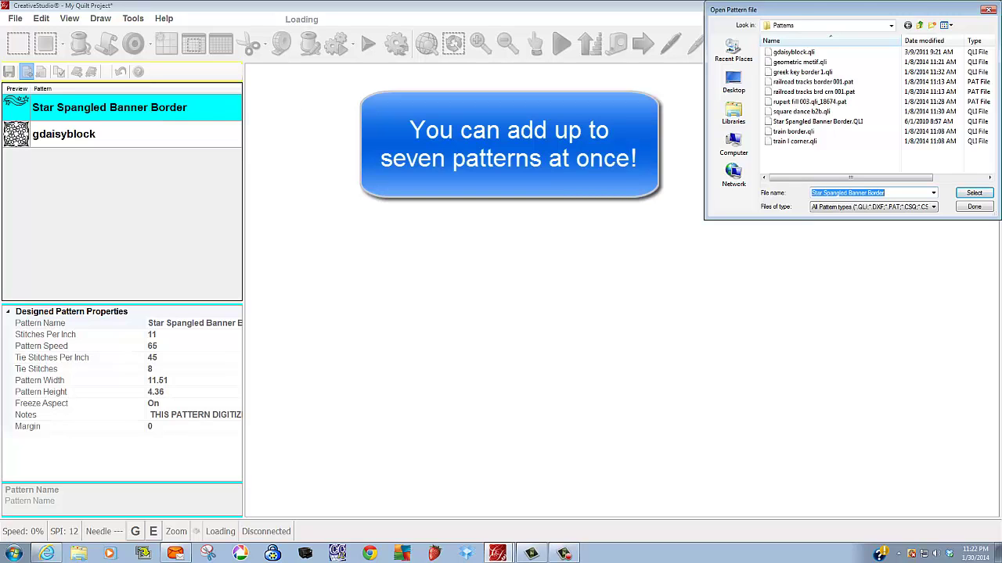
Step: Multi-select both railroad tracks patterns, rupert fill 003.qli_18674 and square dance b2b, then load them
{"action": "left_click", "coordinate": [798, 72]}
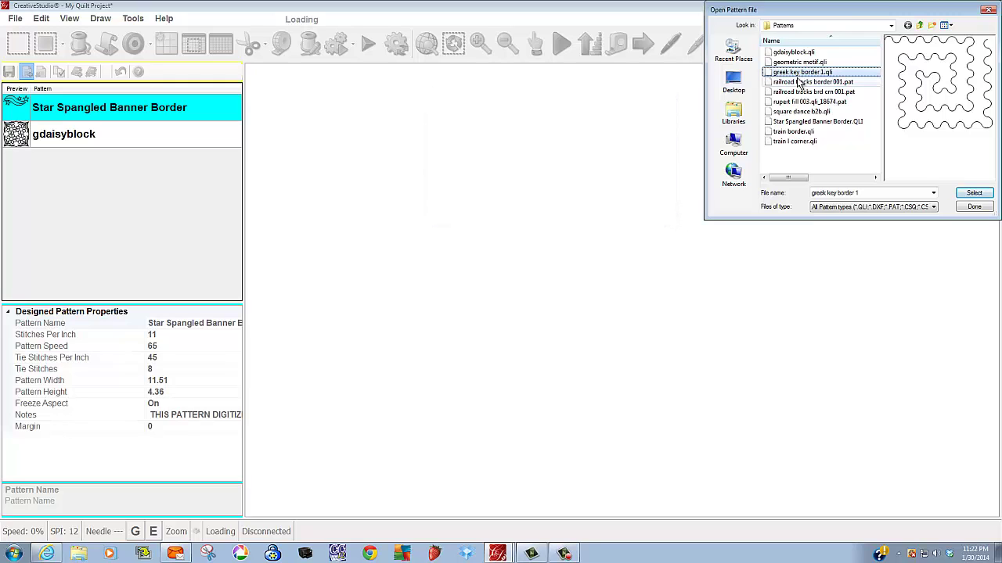
{"action": "left_click", "coordinate": [799, 82], "text": "ctrl"}
{"action": "left_click", "coordinate": [800, 92], "text": "ctrl"}
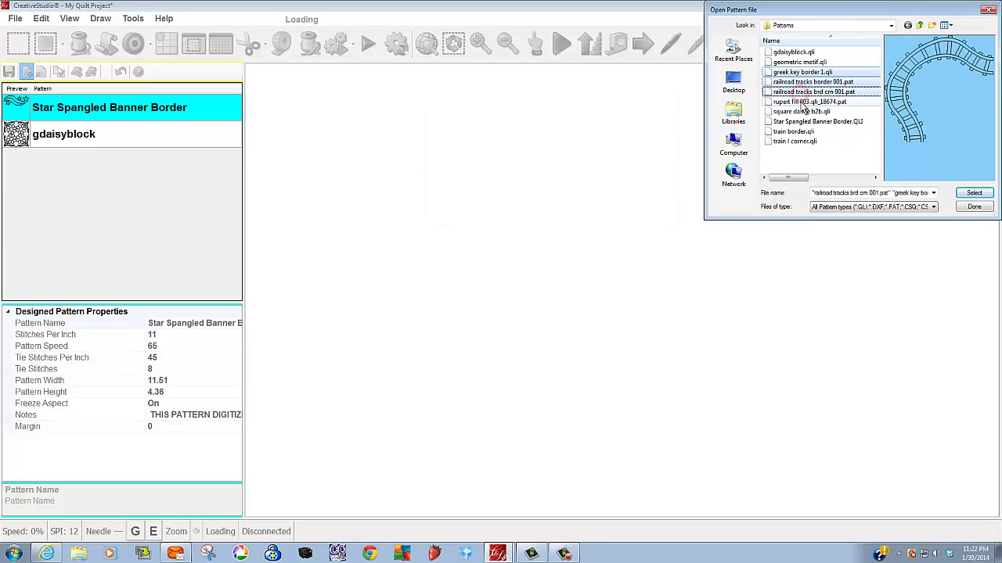
{"action": "left_click", "coordinate": [800, 101], "text": "ctrl"}
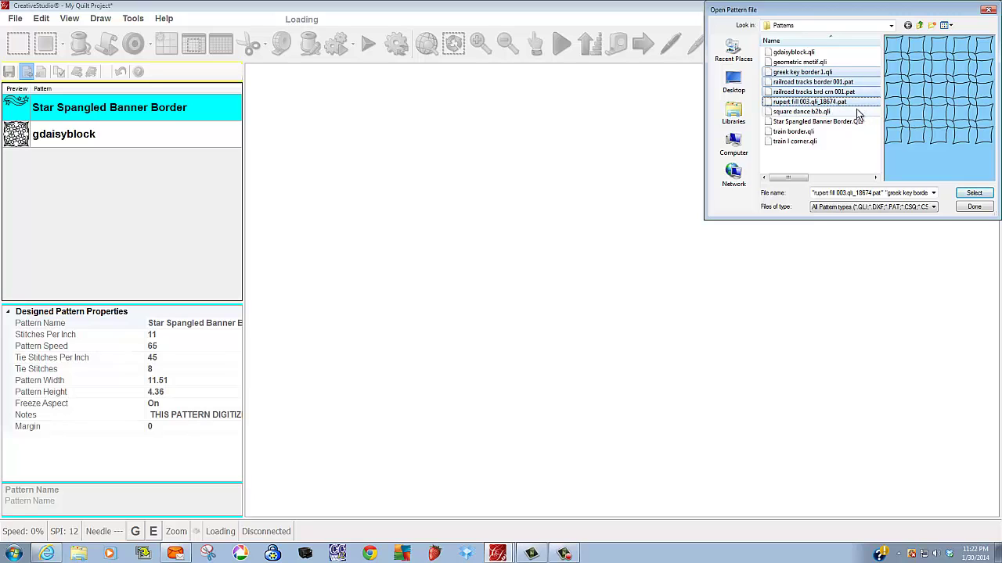
{"action": "left_click", "coordinate": [857, 112], "text": "ctrl"}
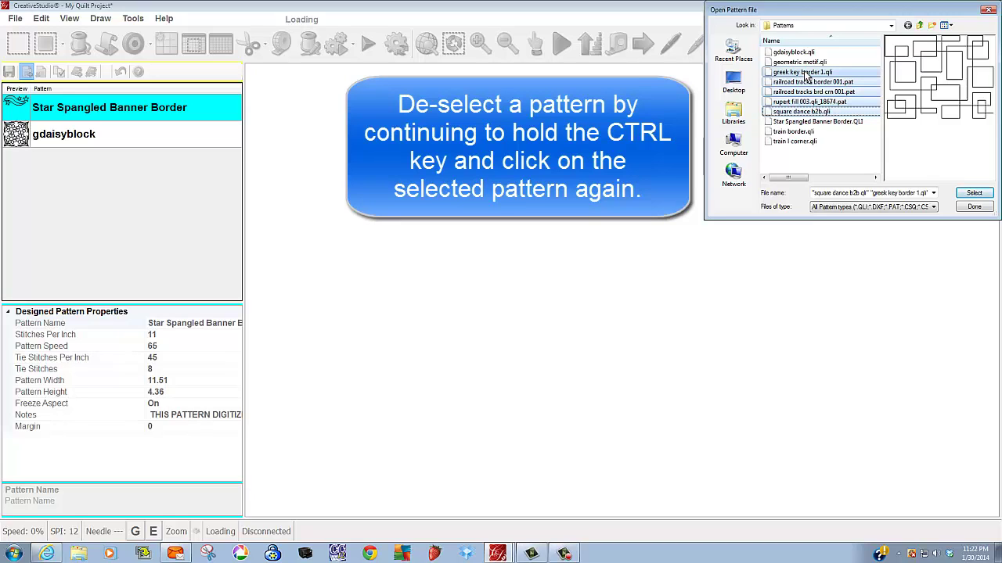
{"action": "left_click", "coordinate": [805, 72], "text": "ctrl"}
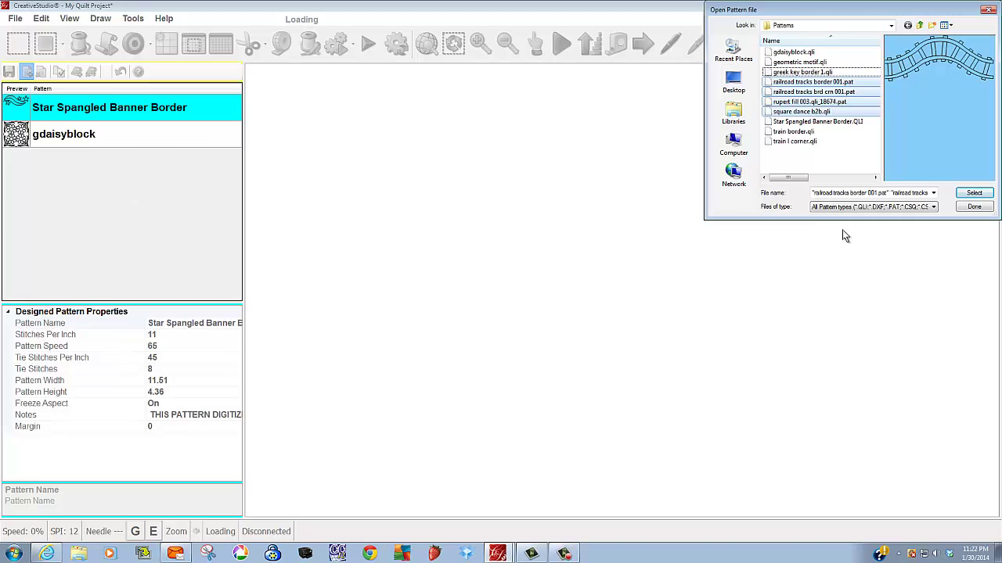
{"action": "left_click", "coordinate": [974, 195]}
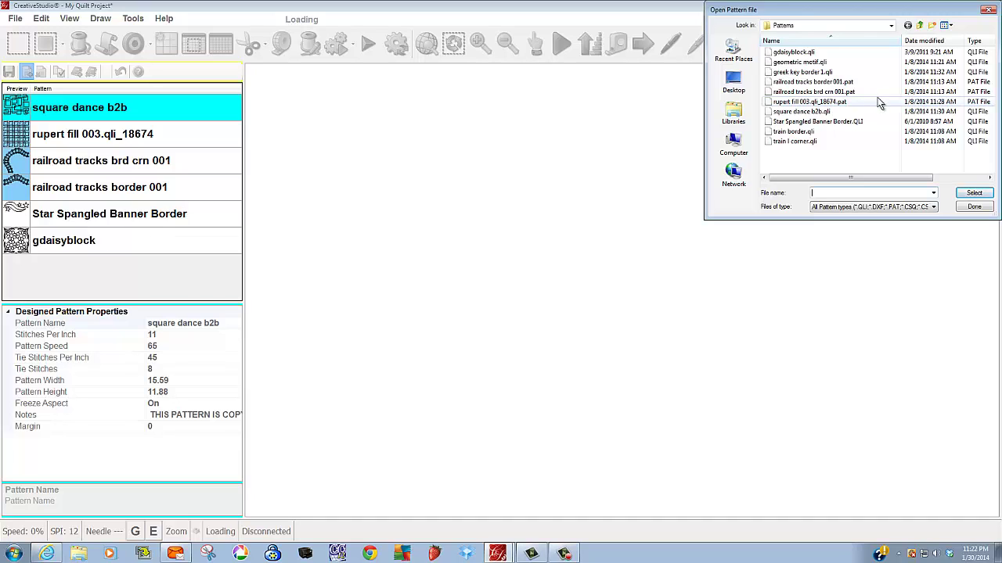
Step: Close the Open Pattern file dialog and select the rupert fill 003.qli_18674 pattern
{"action": "left_click", "coordinate": [973, 208]}
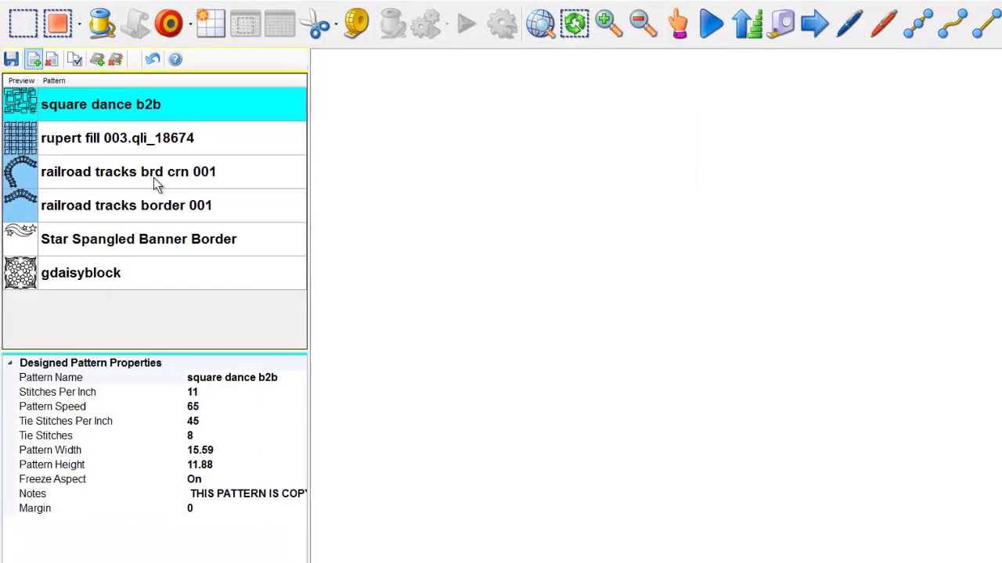
{"action": "left_click", "coordinate": [170, 132]}
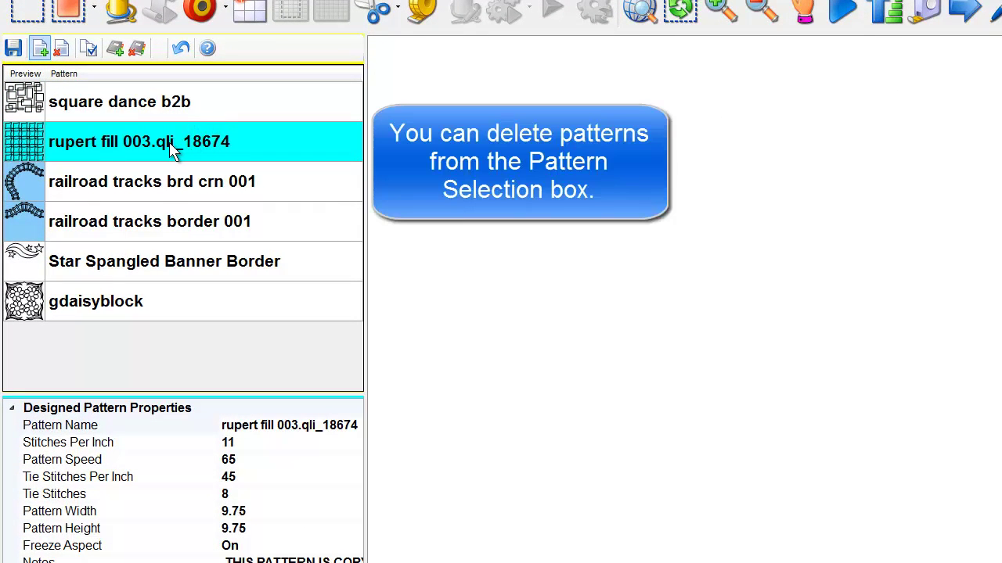
Step: Remove rupert fill 003.qli_18674, then square dance b2b, confirming each removal with Yes
{"action": "left_click", "coordinate": [61, 50]}
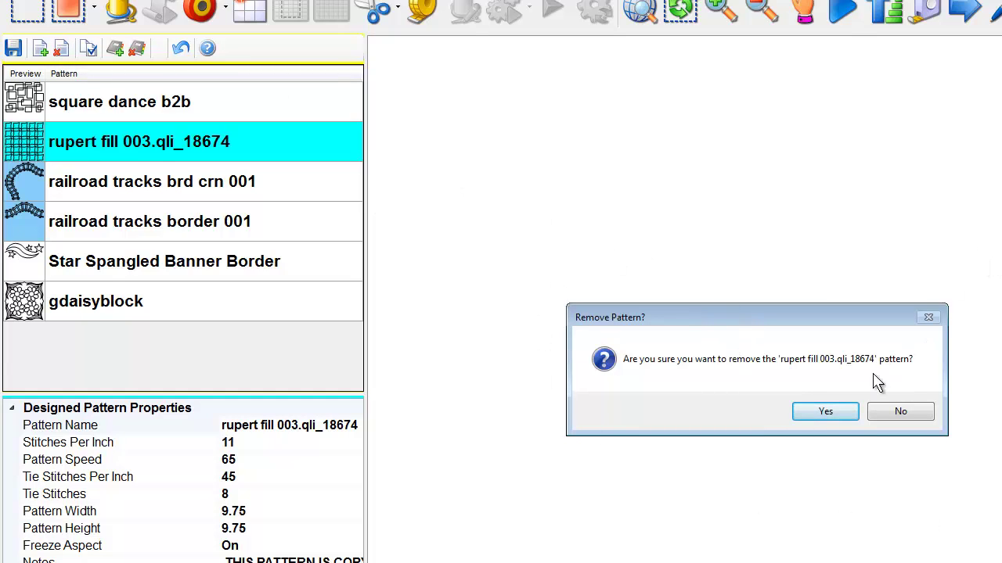
{"action": "left_click", "coordinate": [828, 412]}
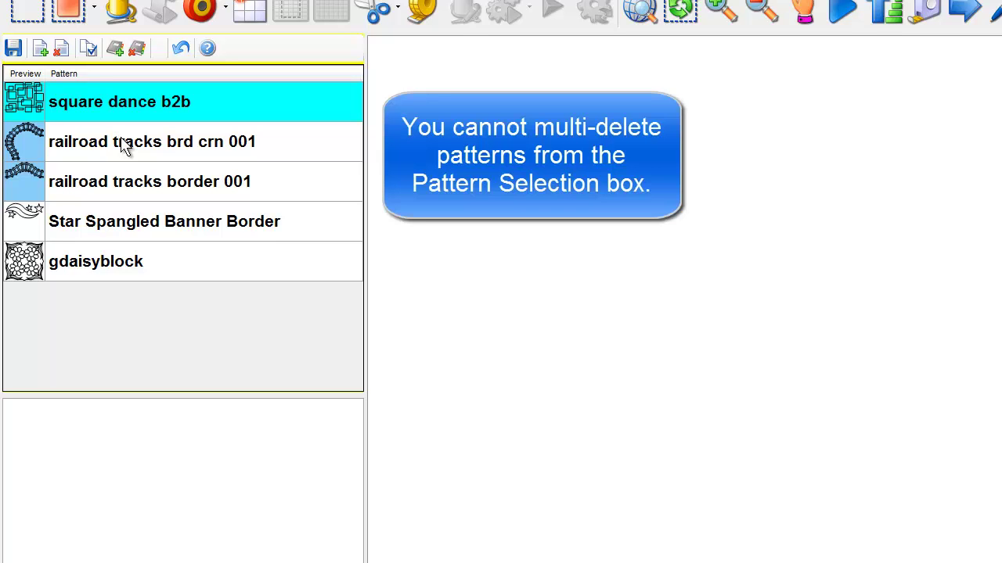
{"action": "left_click", "coordinate": [61, 49]}
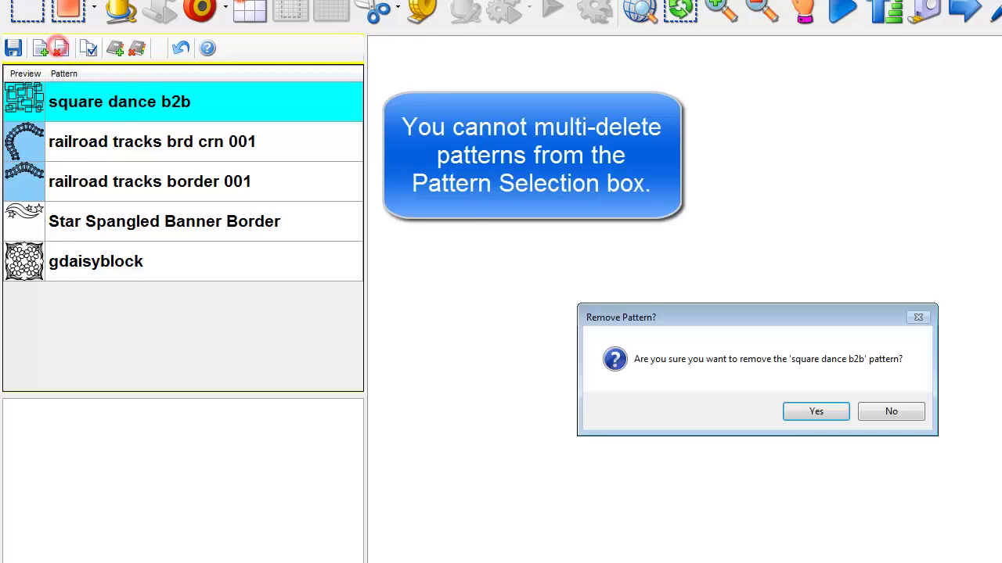
{"action": "left_click", "coordinate": [821, 415]}
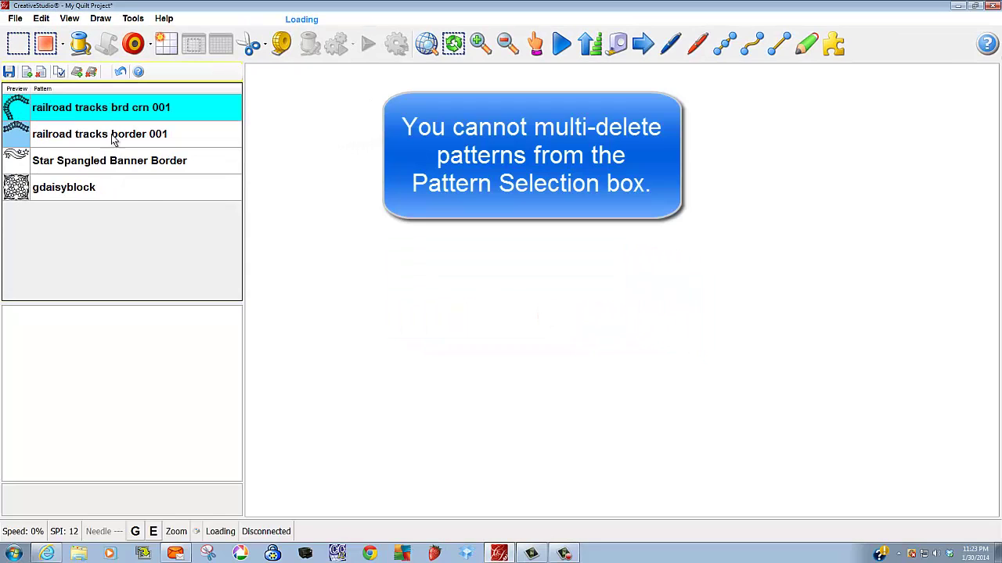